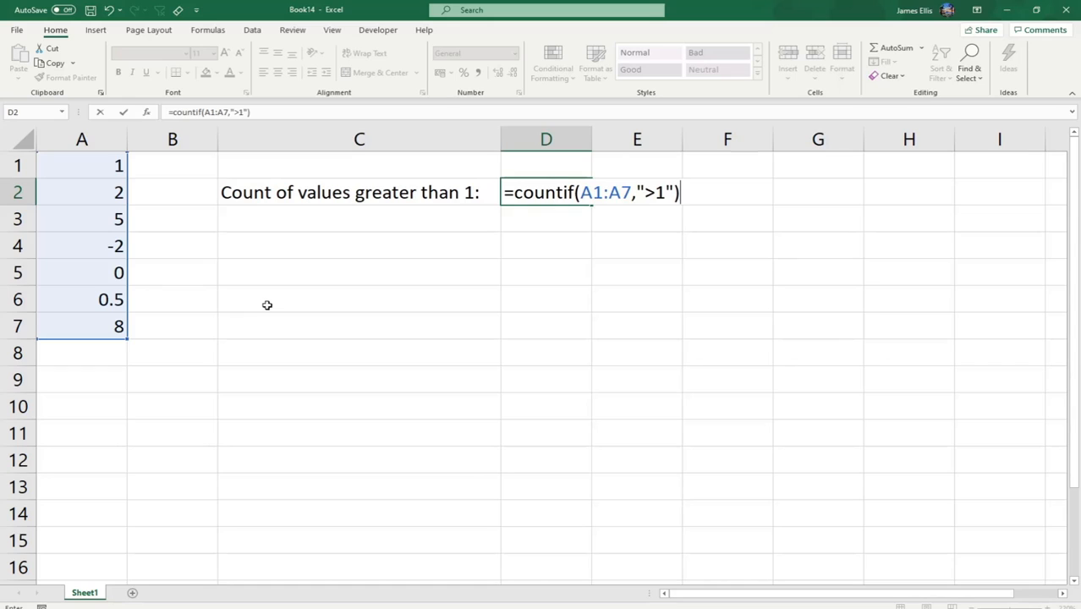
# - Commit the formula =countif(A1:A7,">1") in cell D2
pyautogui.press('Return')
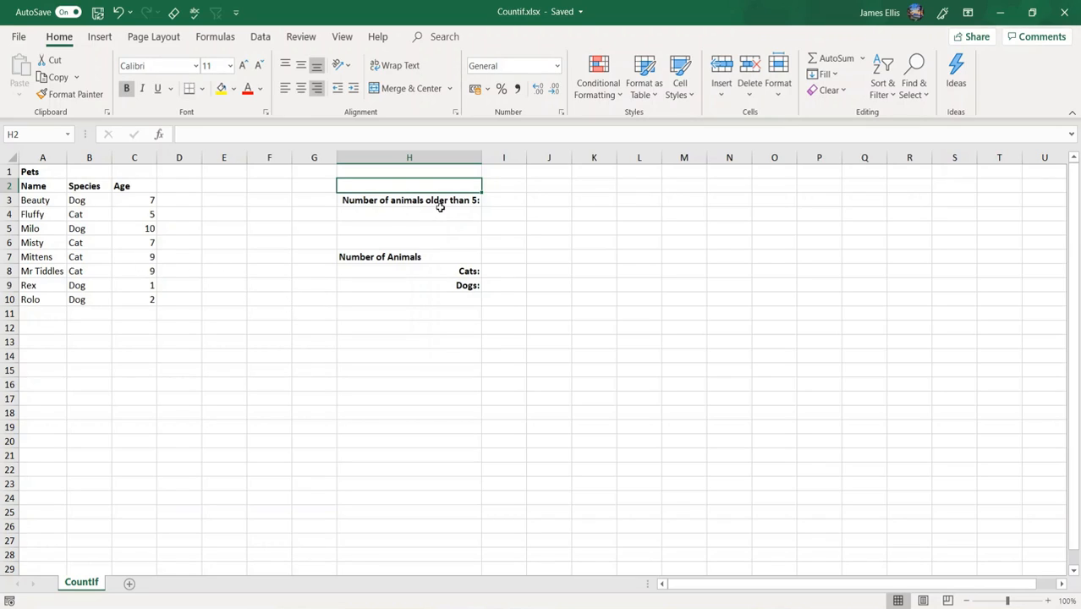
# - Count the animals older than 5 in cell I3 with =countif(C3:C10,">5")
pyautogui.click(508, 200)
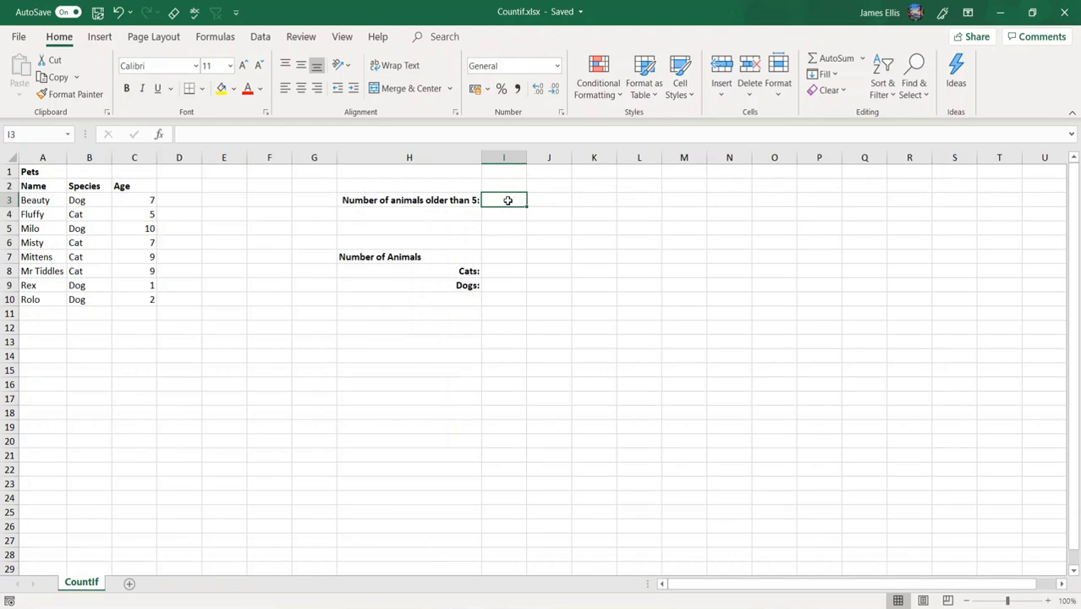
pyautogui.write('=')
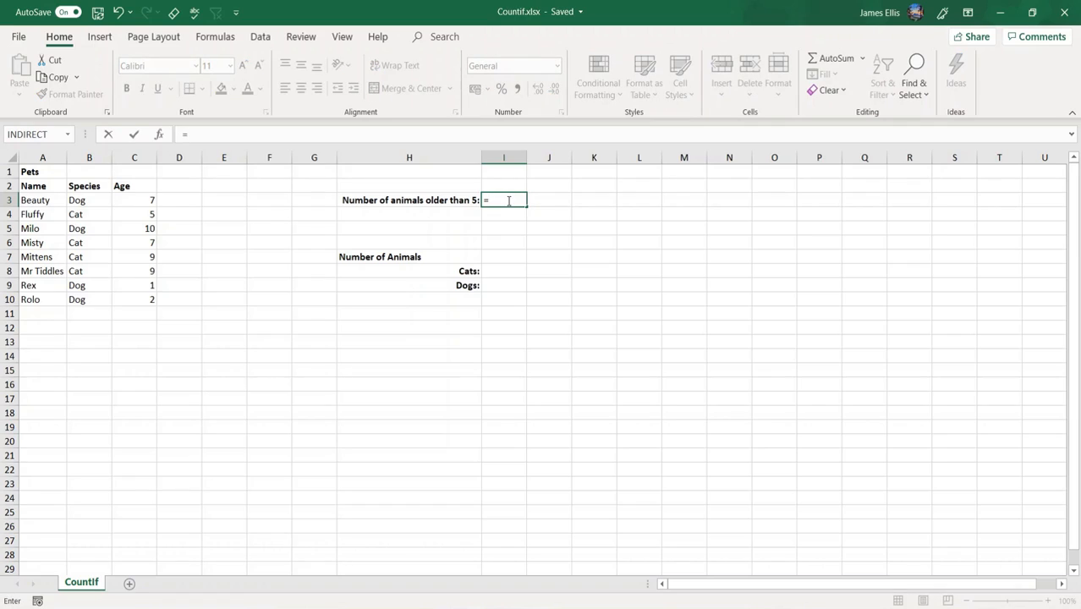
pyautogui.write('count')
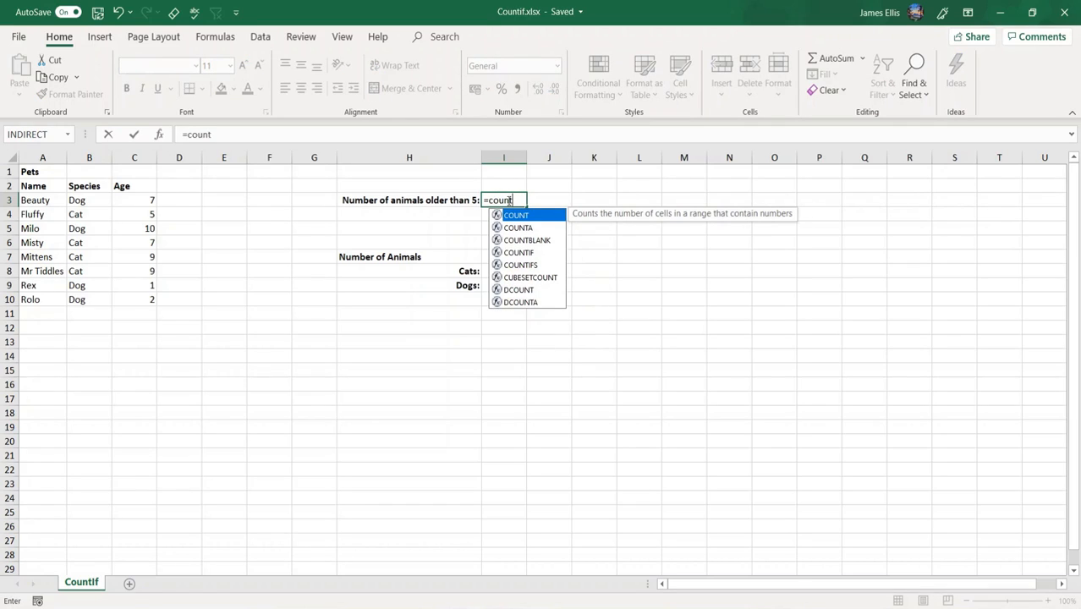
pyautogui.write('if')
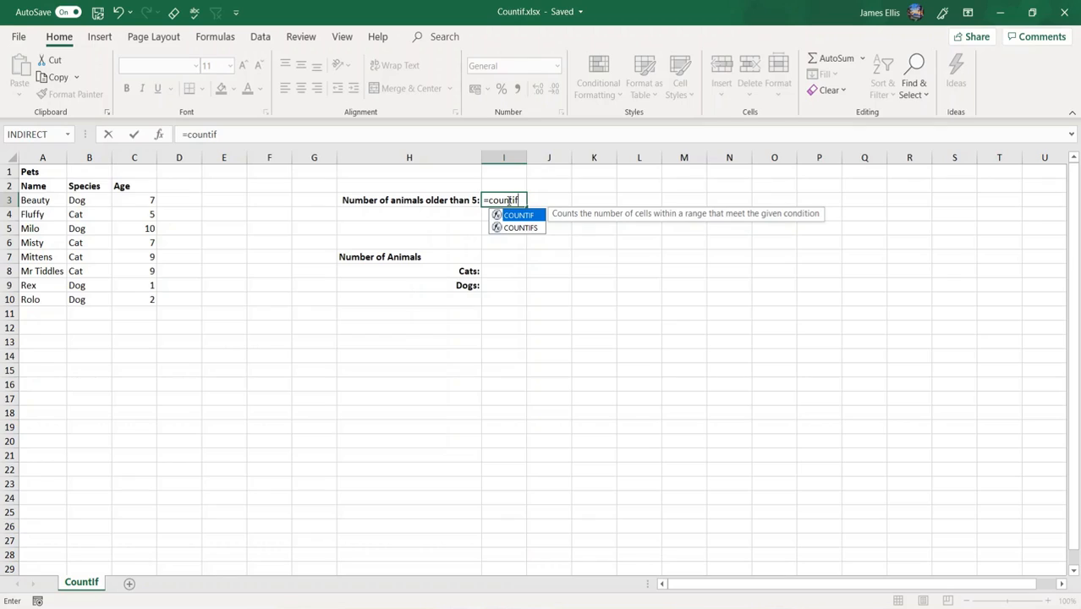
pyautogui.write('(')
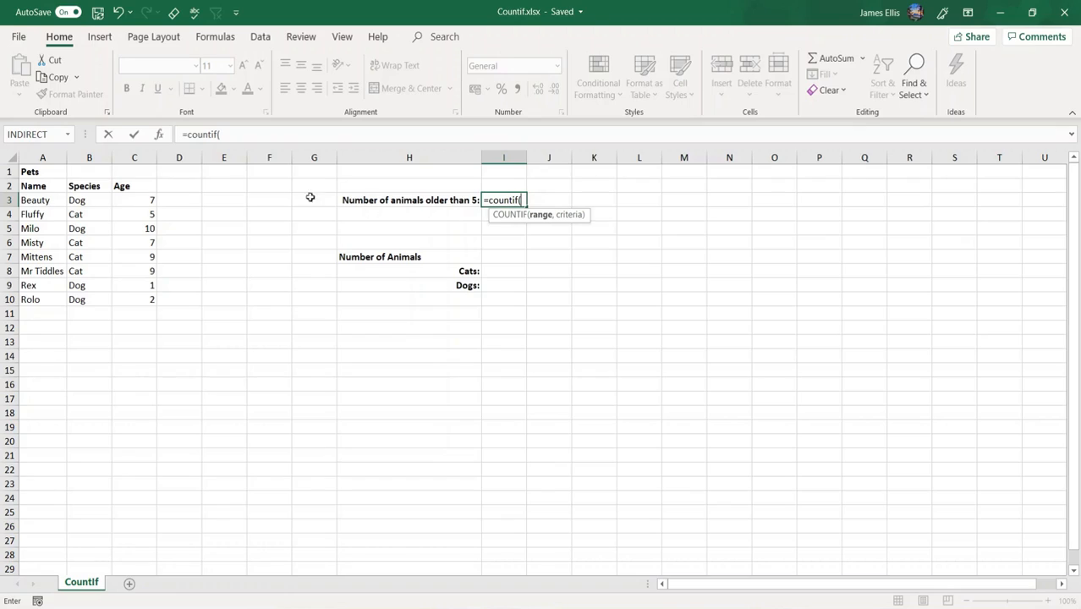
pyautogui.click(133, 203)
pyautogui.moveTo(132, 203); pyautogui.dragTo(140, 297)
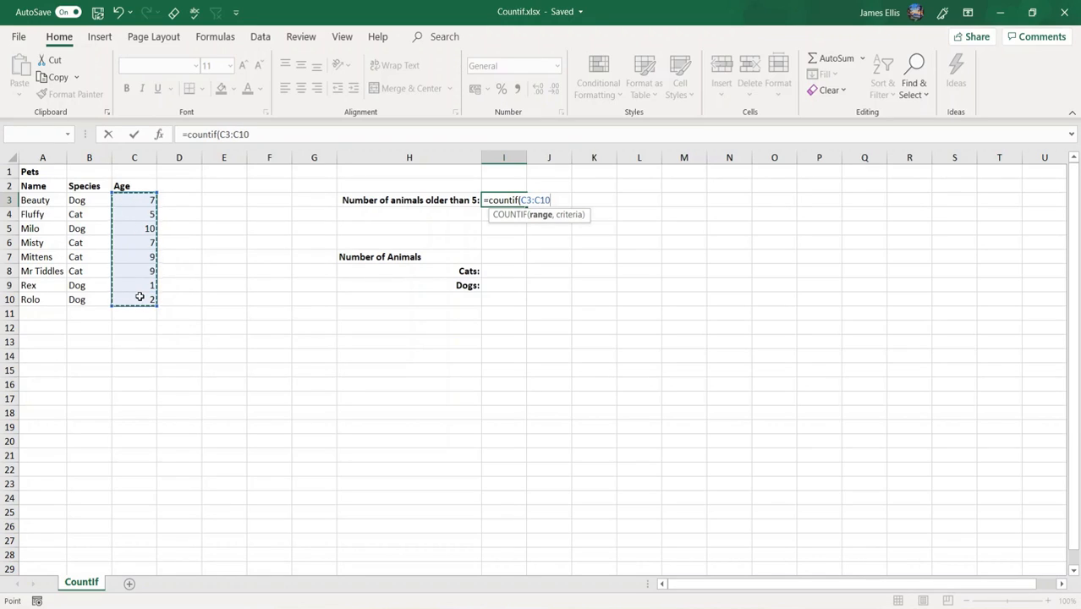
pyautogui.write(',,')
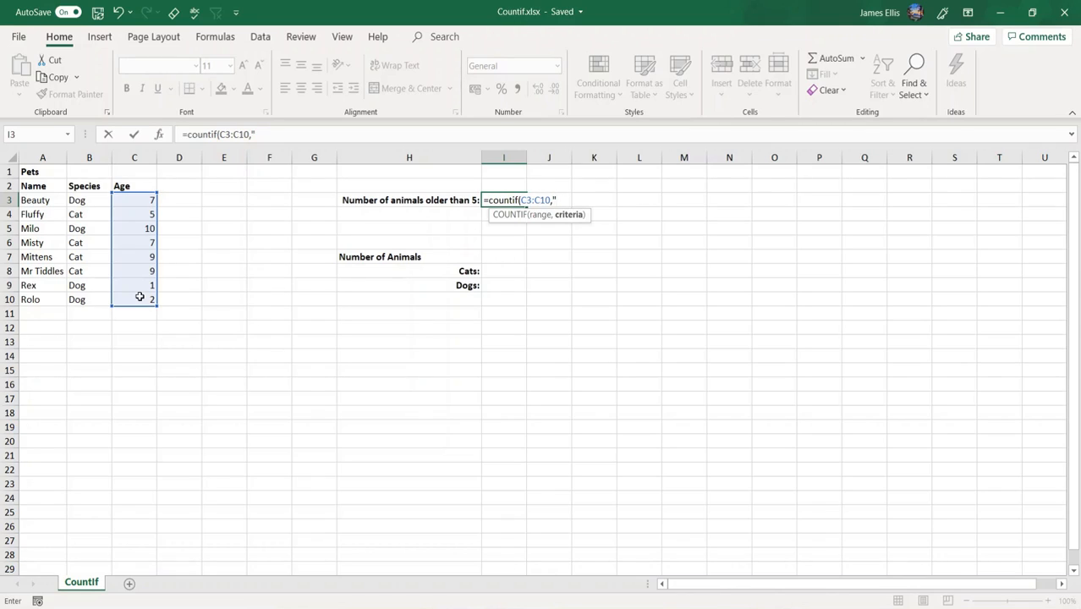
pyautogui.write('>5")')
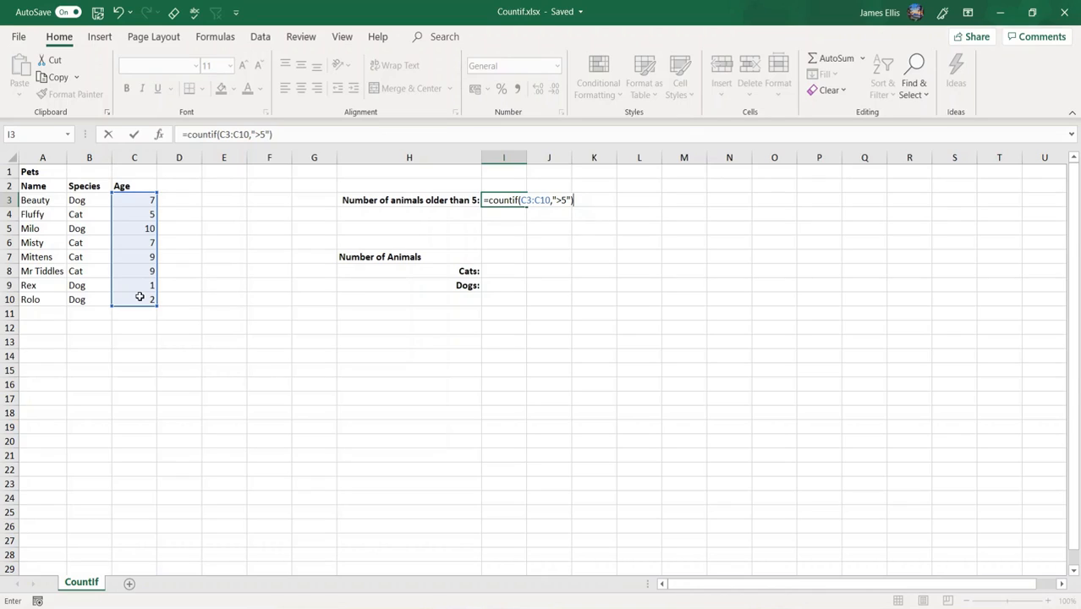
pyautogui.press('Return')
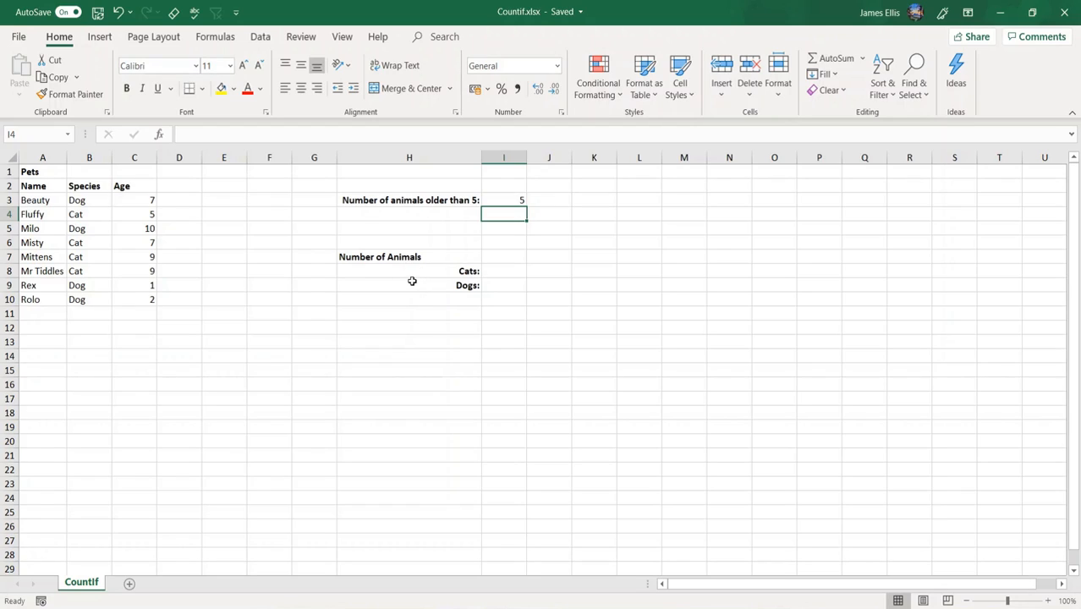
# - Count the cats in cell I8 with =countif(B3:B10,"Cat")
pyautogui.click(499, 271)
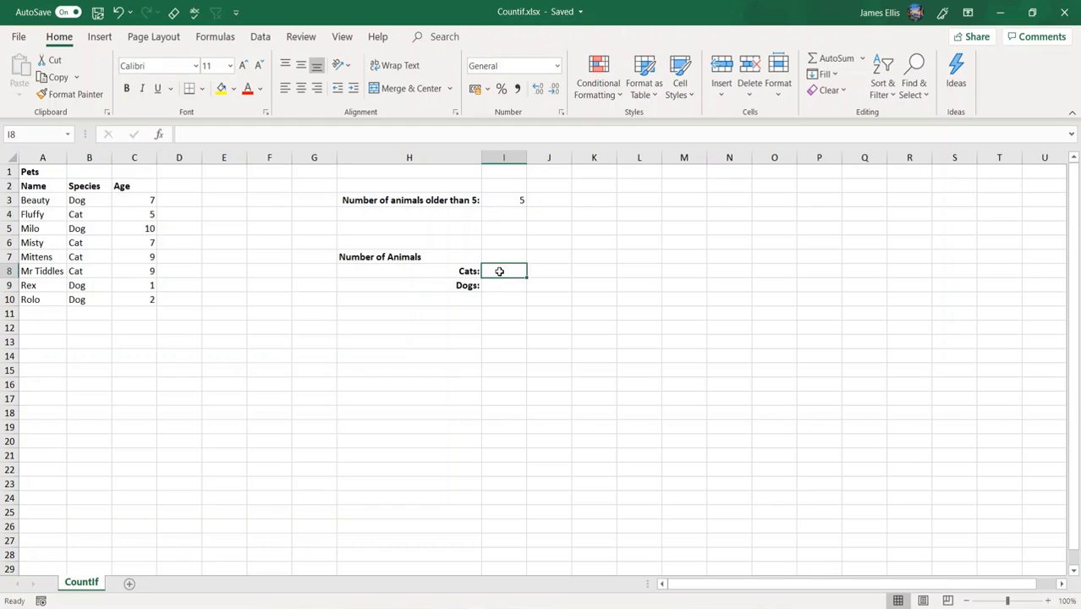
pyautogui.write('=')
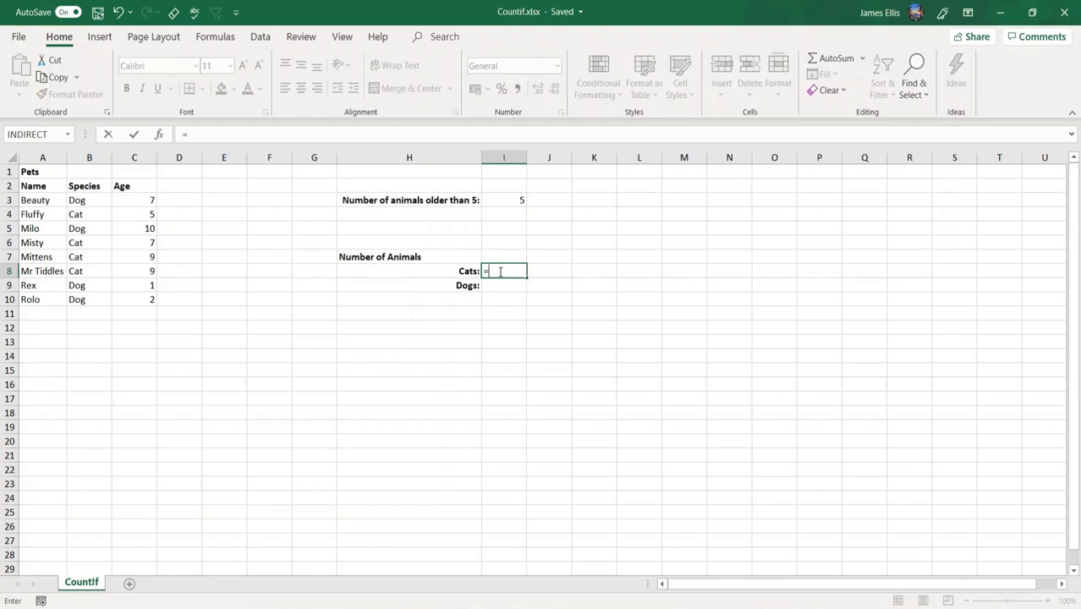
pyautogui.write('count')
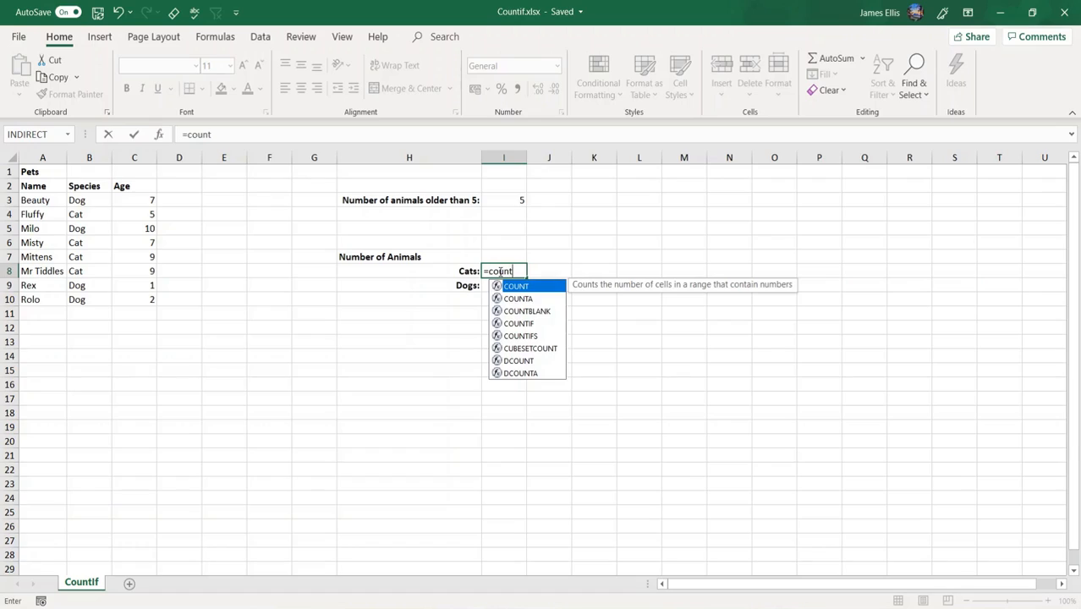
pyautogui.write('if')
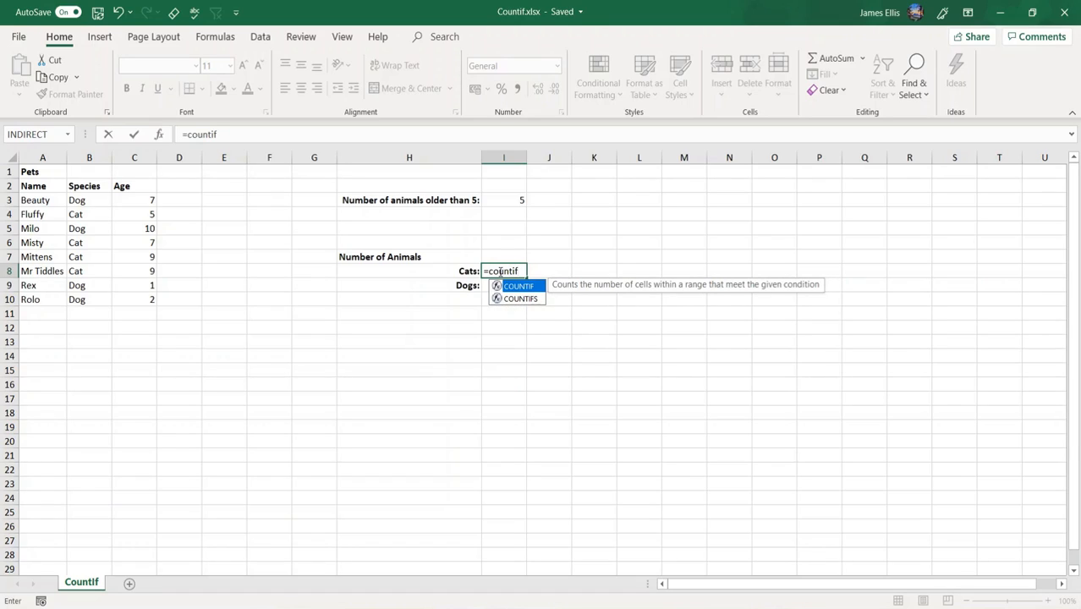
pyautogui.write('(')
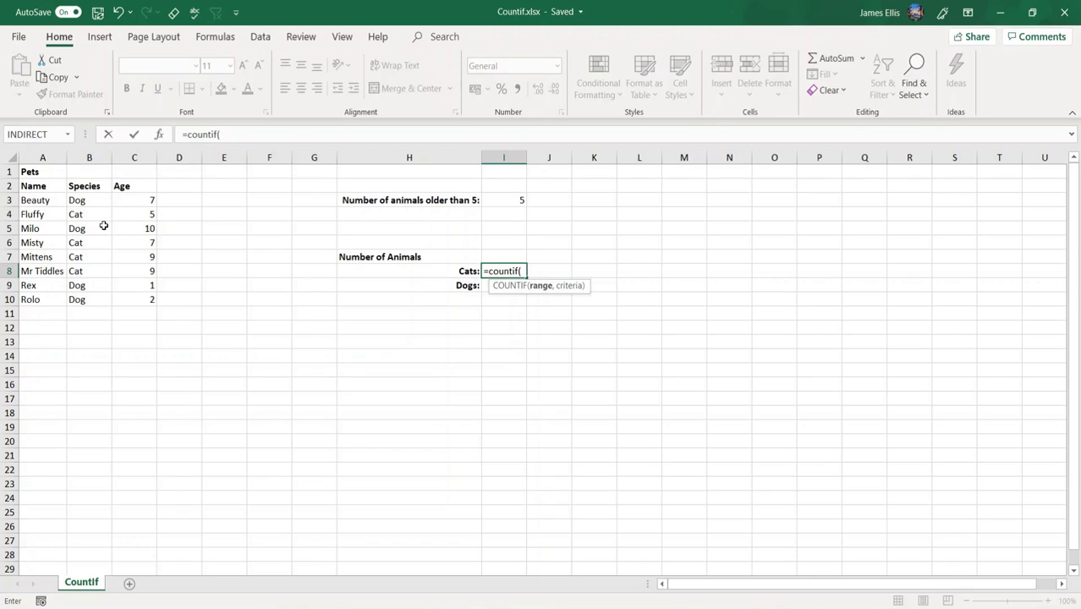
pyautogui.click(84, 199)
pyautogui.moveTo(85, 200); pyautogui.dragTo(96, 299)
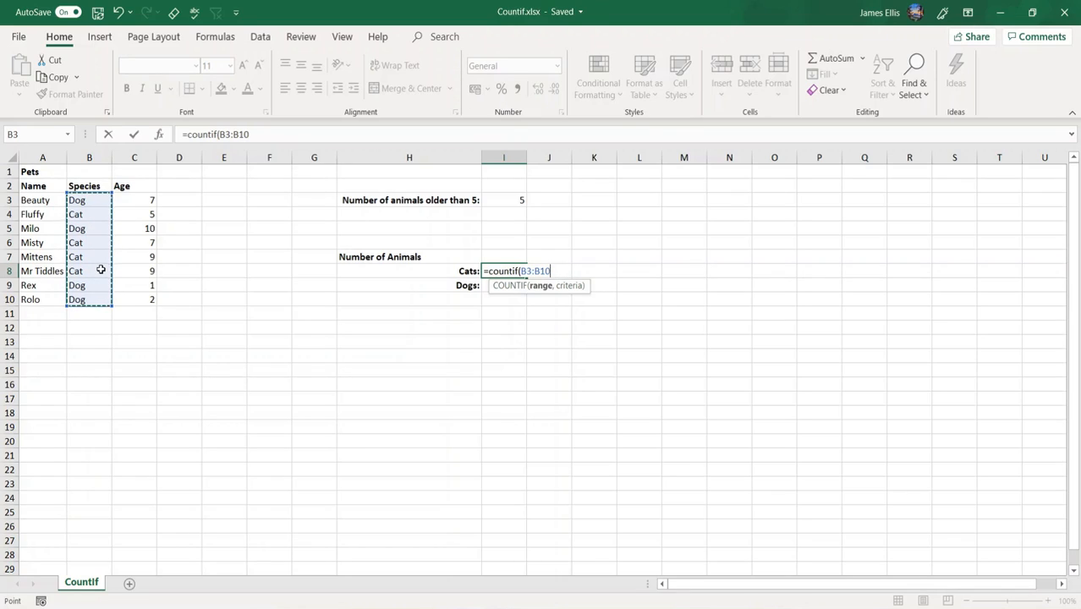
pyautogui.write(',')
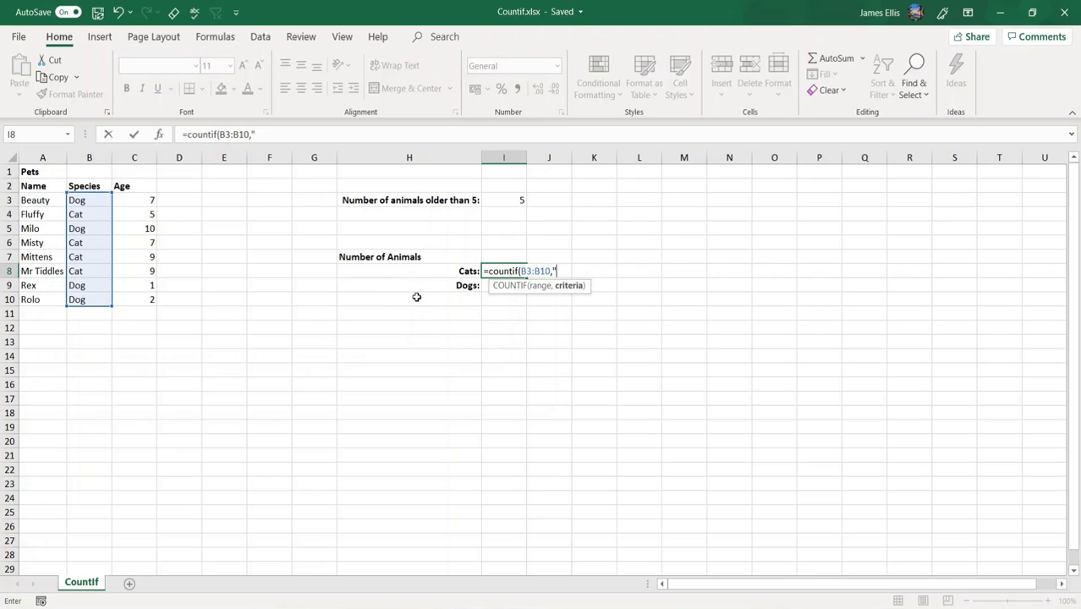
pyautogui.write('"Cat")')
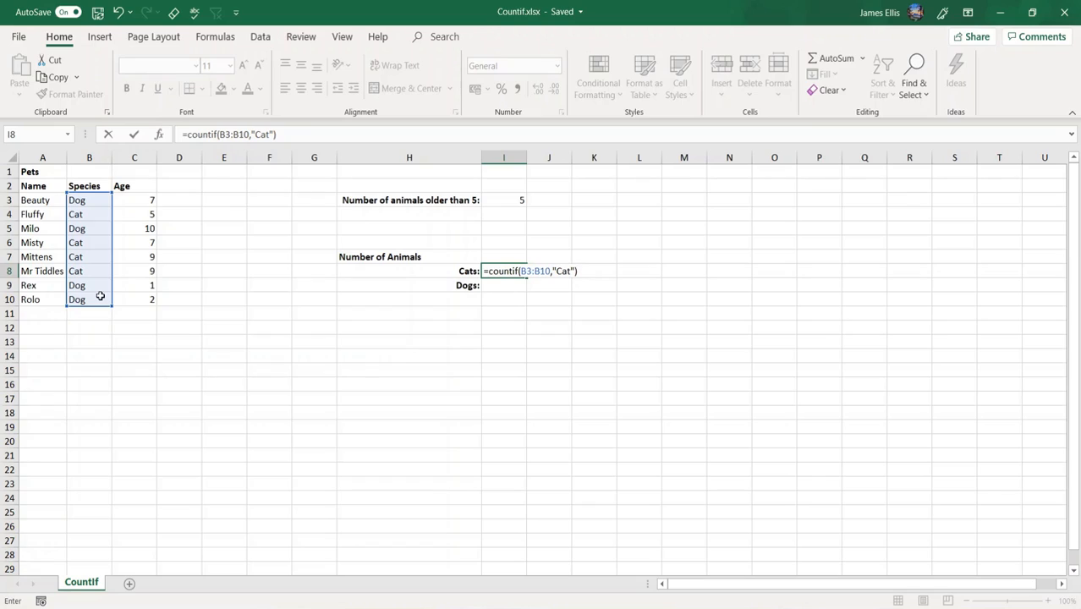
pyautogui.press('Return')
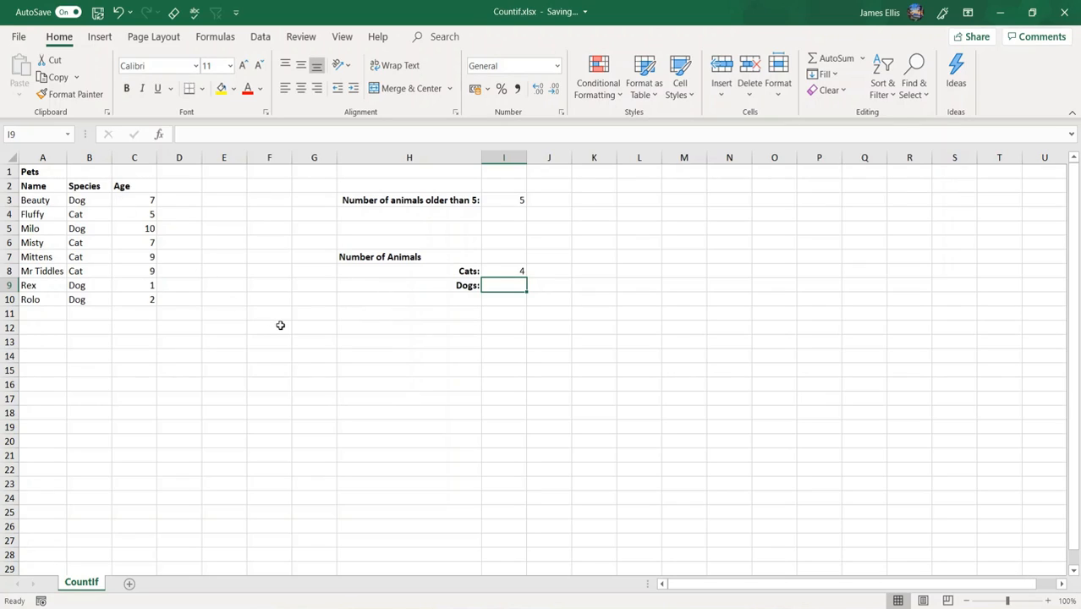
# - Count the dogs in cell I9 with =countif(B3:B10,"Dog")
pyautogui.write('=countif')
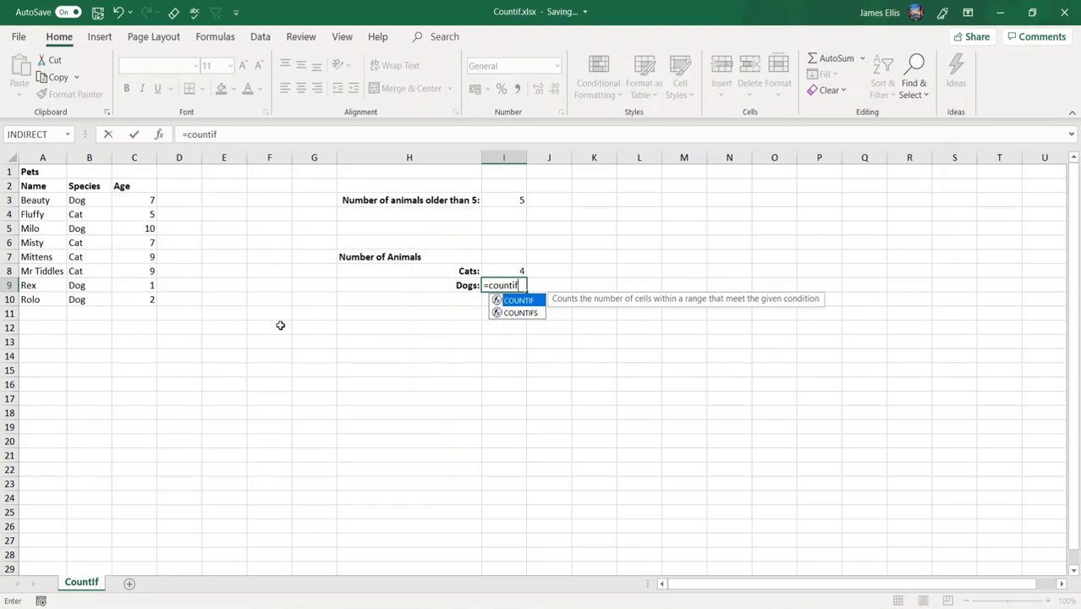
pyautogui.write('(')
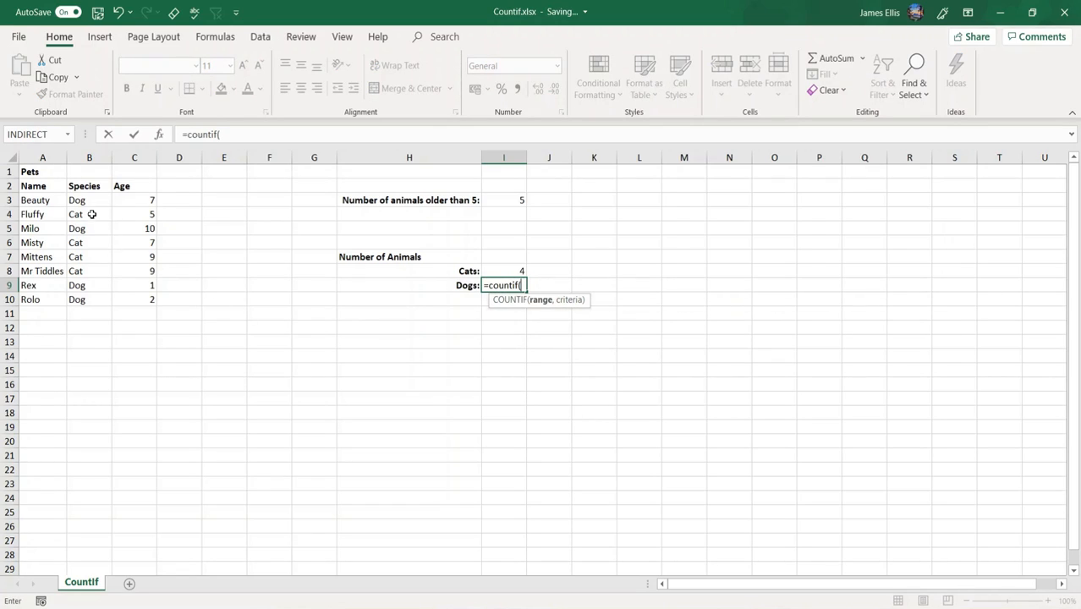
pyautogui.moveTo(92, 200); pyautogui.dragTo(94, 298)
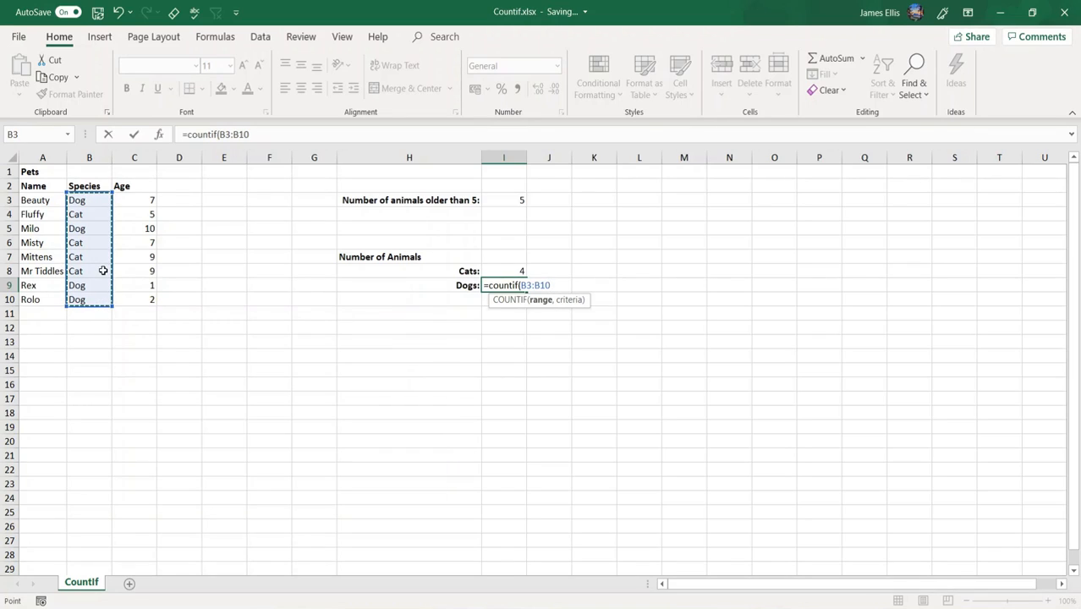
pyautogui.write(',')
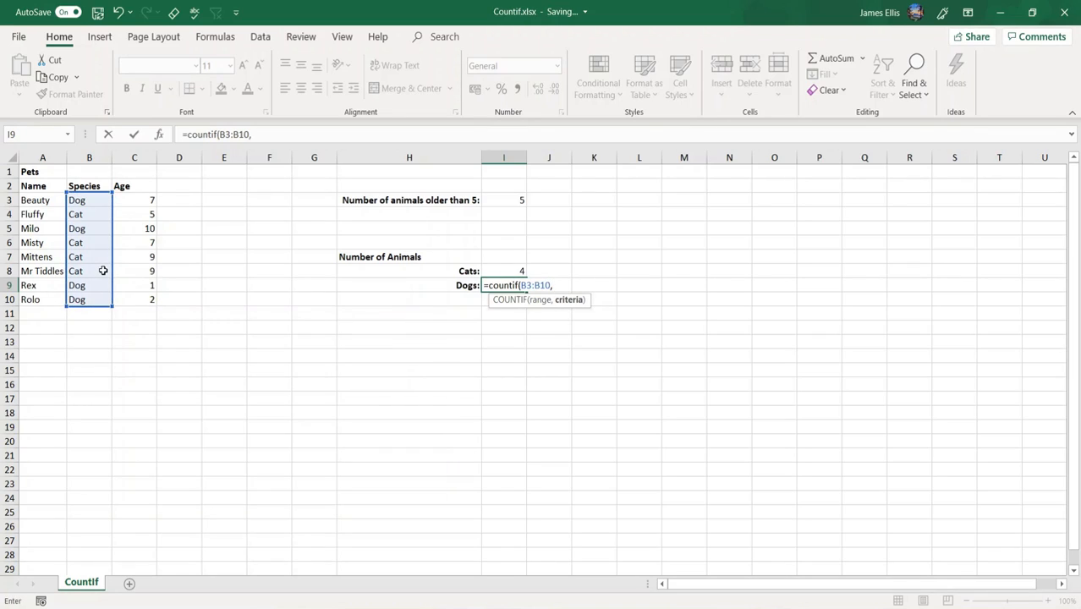
pyautogui.write('"Dog")')
pyautogui.press('Return')
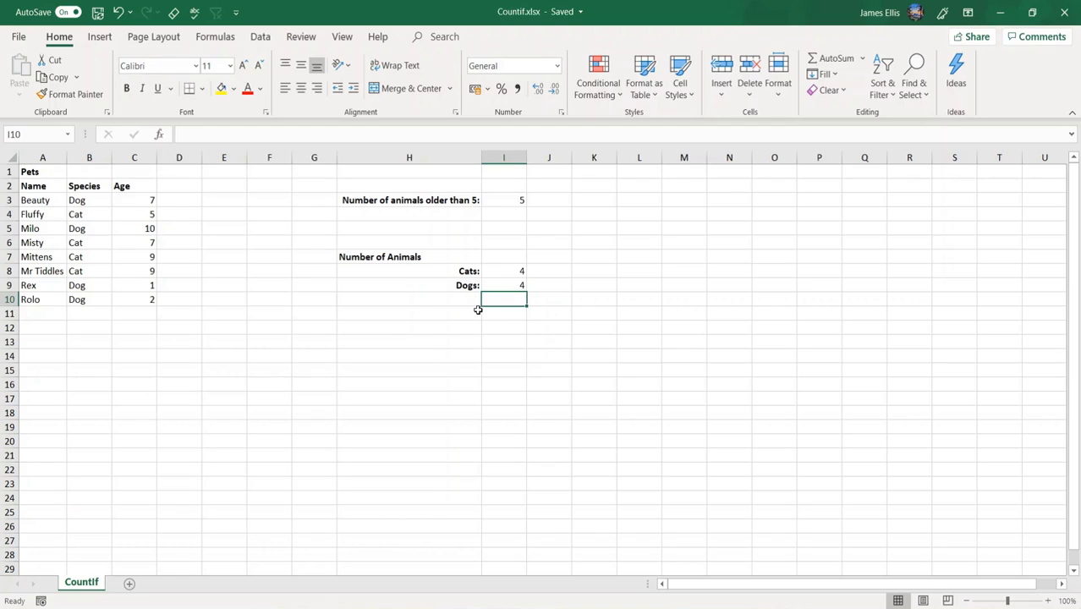
# - Change the labels in H8 and H9 to Cat and Dog so they match the species names
pyautogui.click(499, 269)
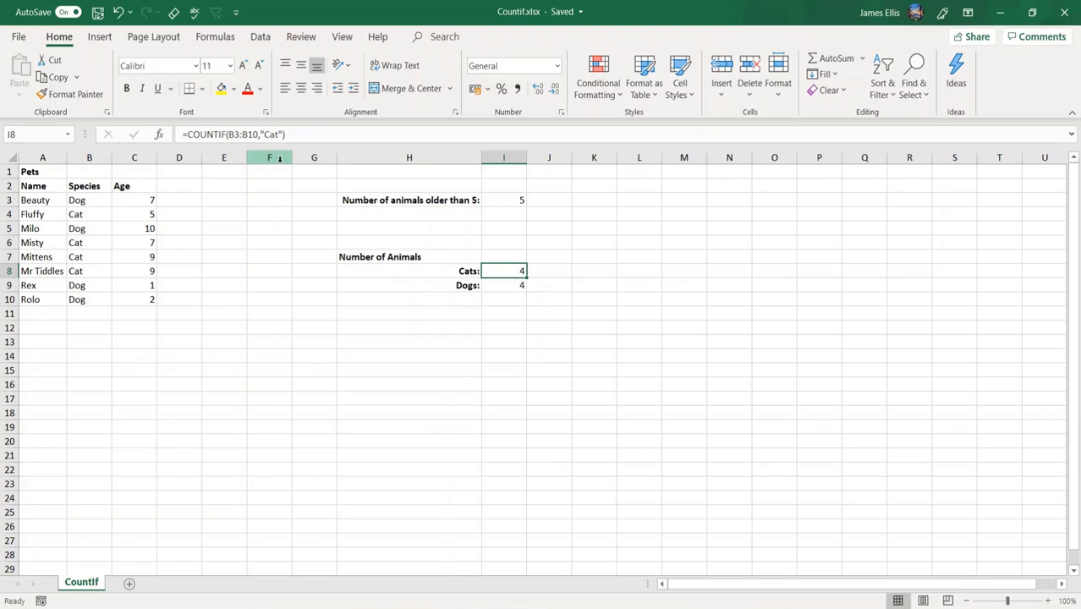
pyautogui.click(346, 269)
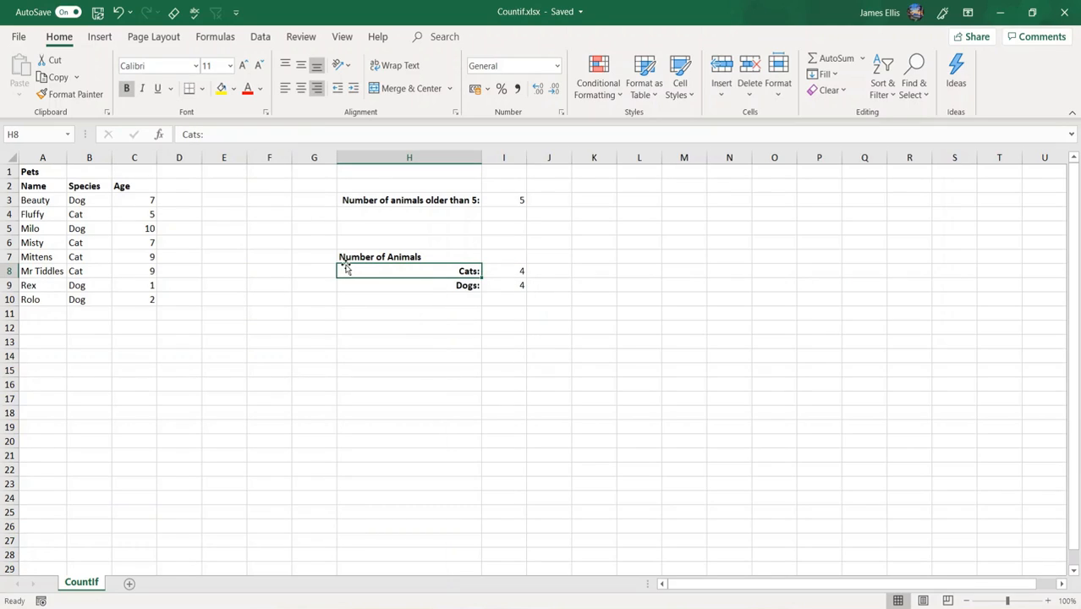
pyautogui.write('Cat')
pyautogui.press('Return')
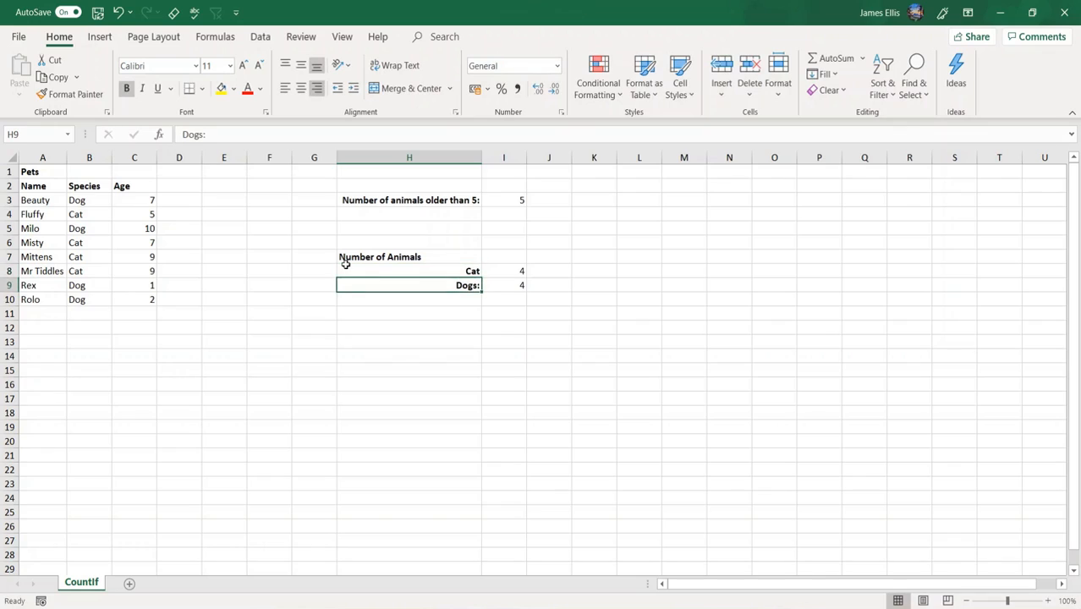
pyautogui.write('Dog')
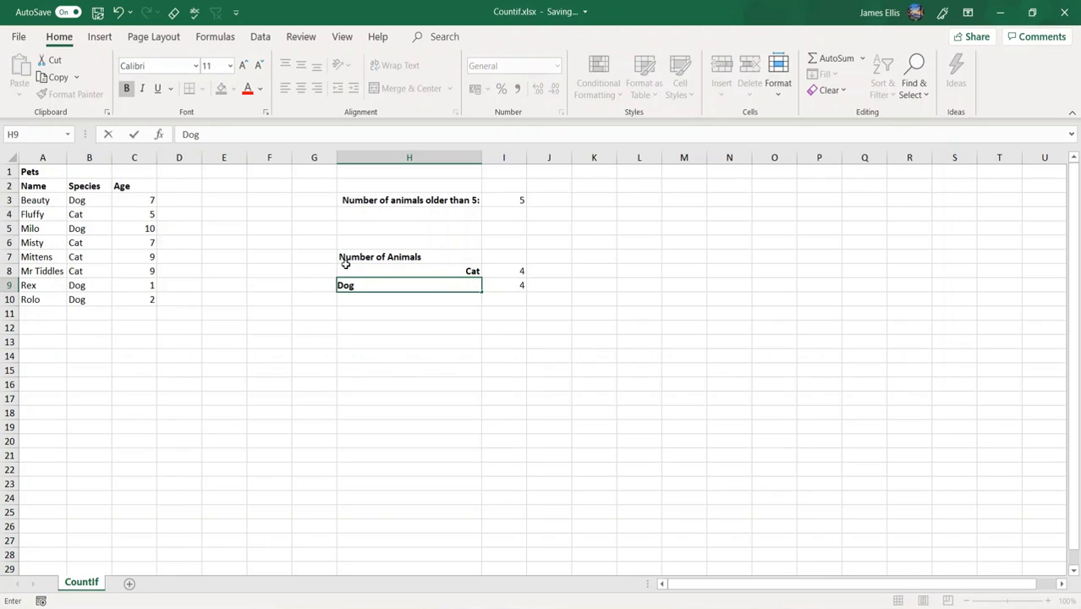
pyautogui.press('Return')
pyautogui.press('Up')
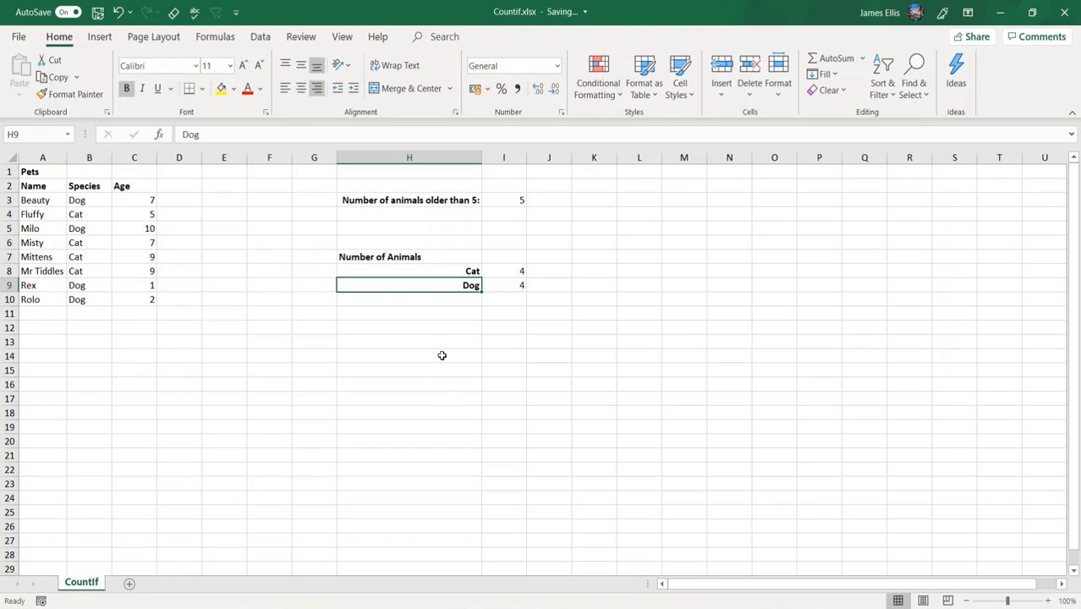
pyautogui.click(433, 273)
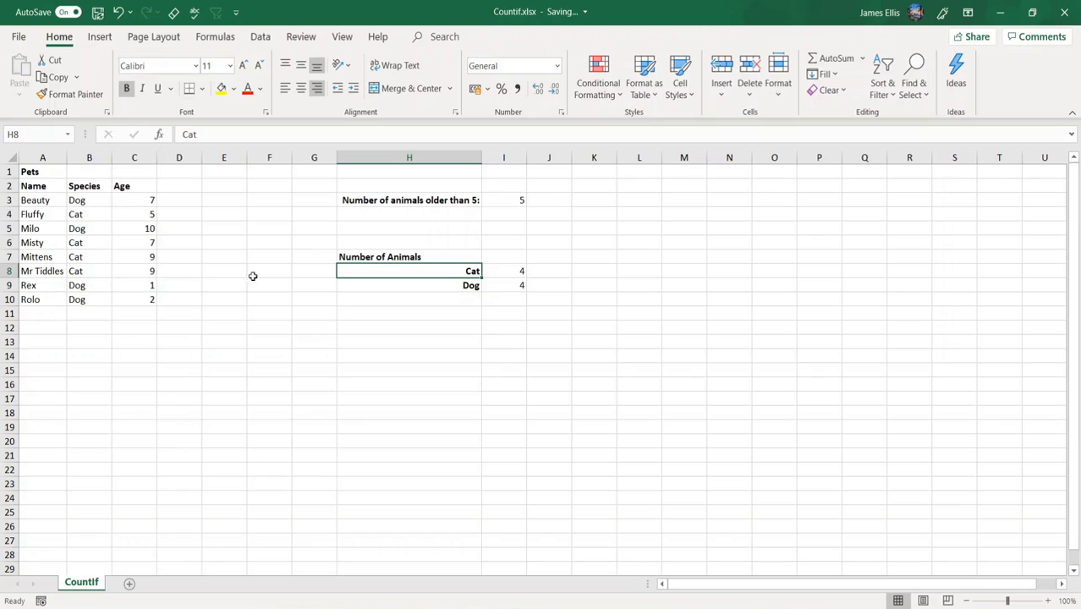
# - Replace the cat count in I8 with =countif(B3:B10,H8) so the criterion comes from the label cell
pyautogui.click(500, 272)
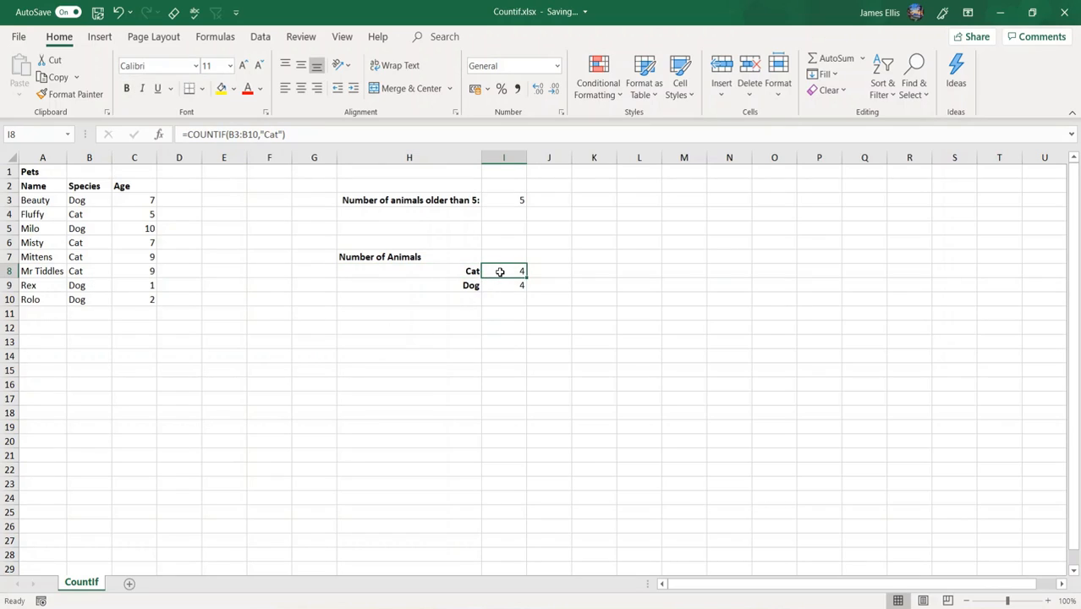
pyautogui.write('=')
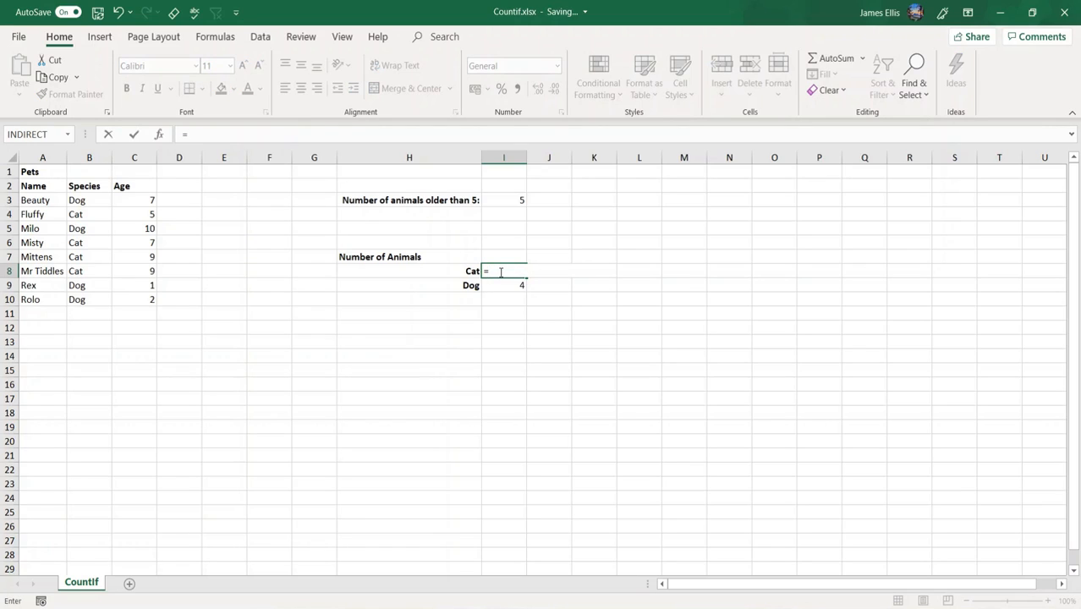
pyautogui.write('countif')
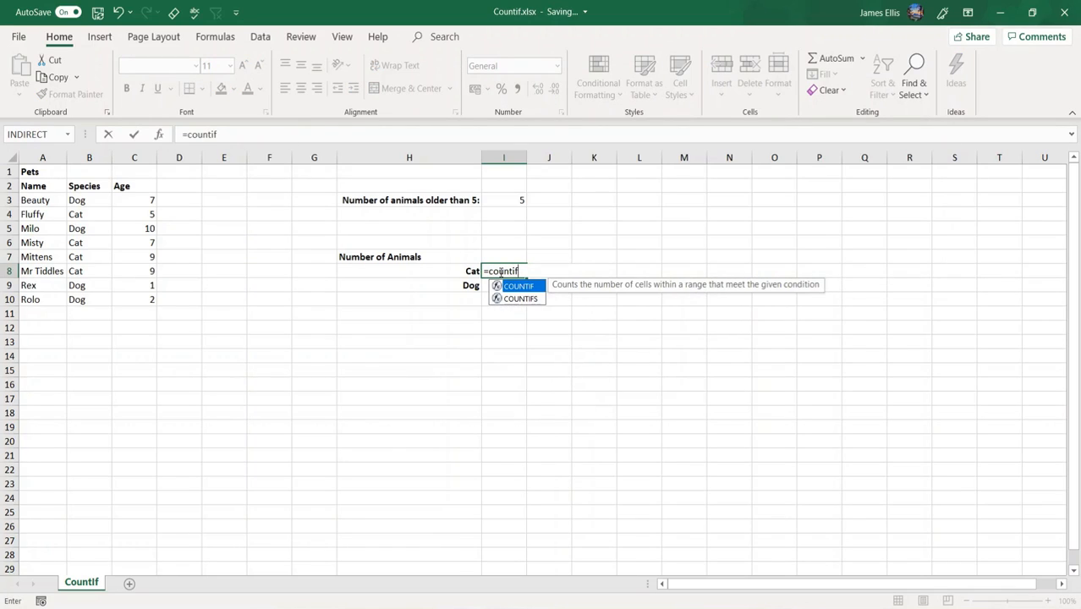
pyautogui.write('(')
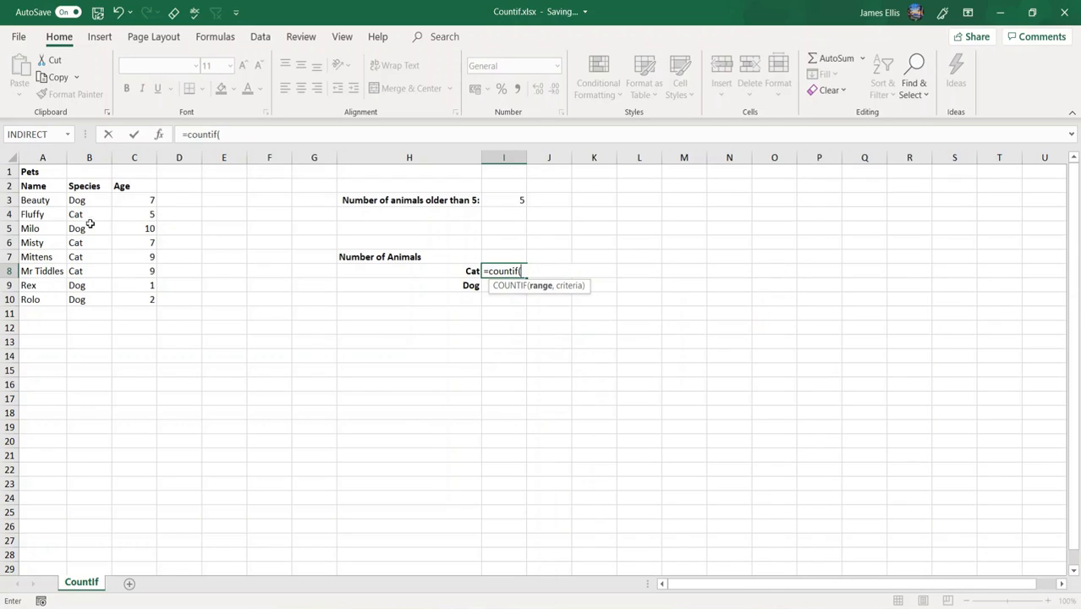
pyautogui.moveTo(85, 203); pyautogui.dragTo(87, 299)
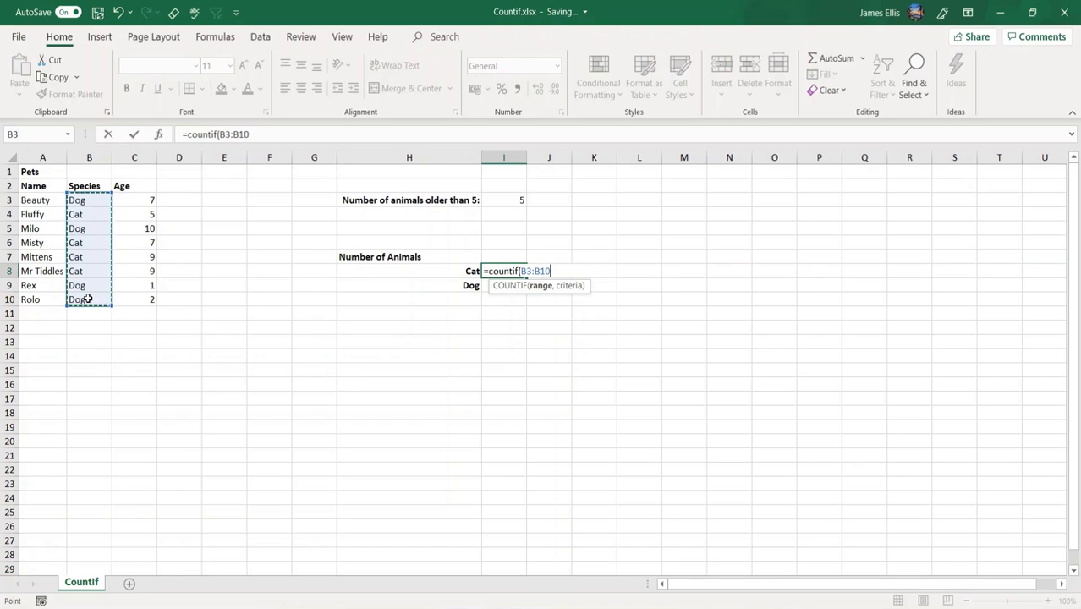
pyautogui.write(',')
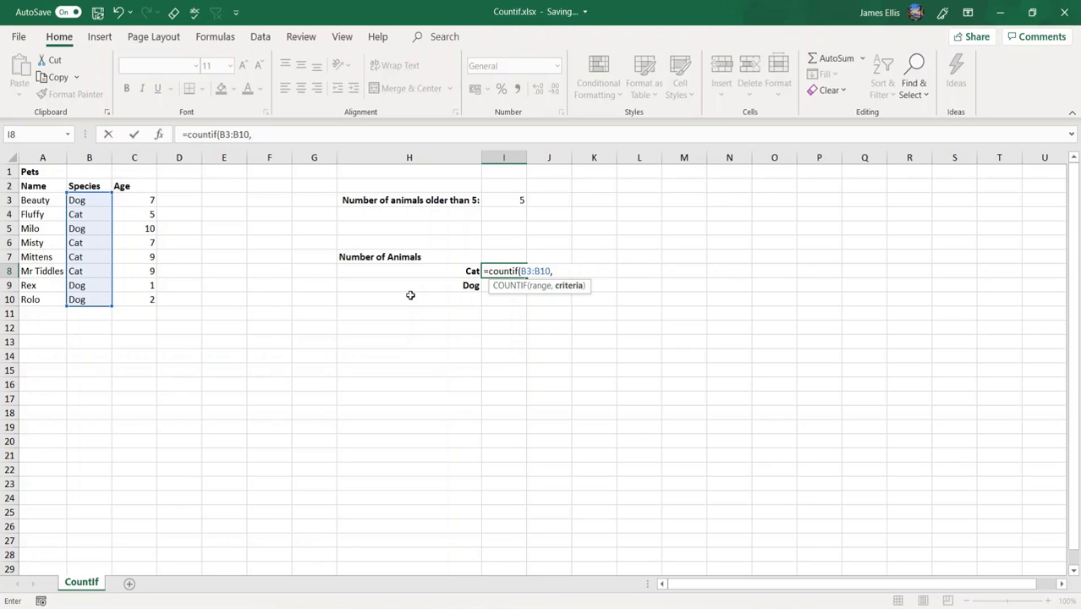
pyautogui.click(444, 271)
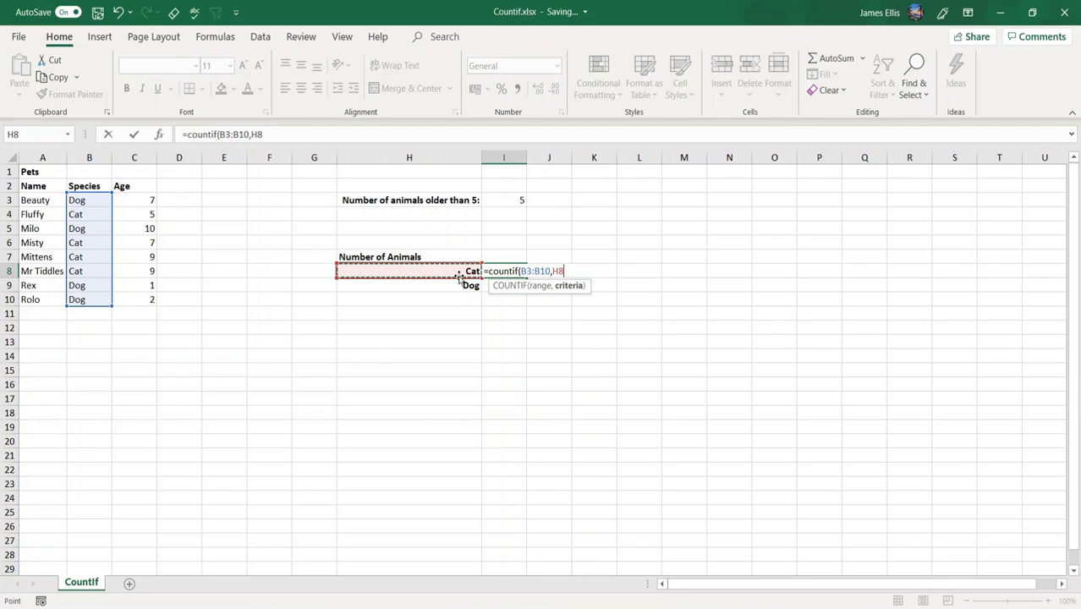
pyautogui.write(')')
pyautogui.press('Return')
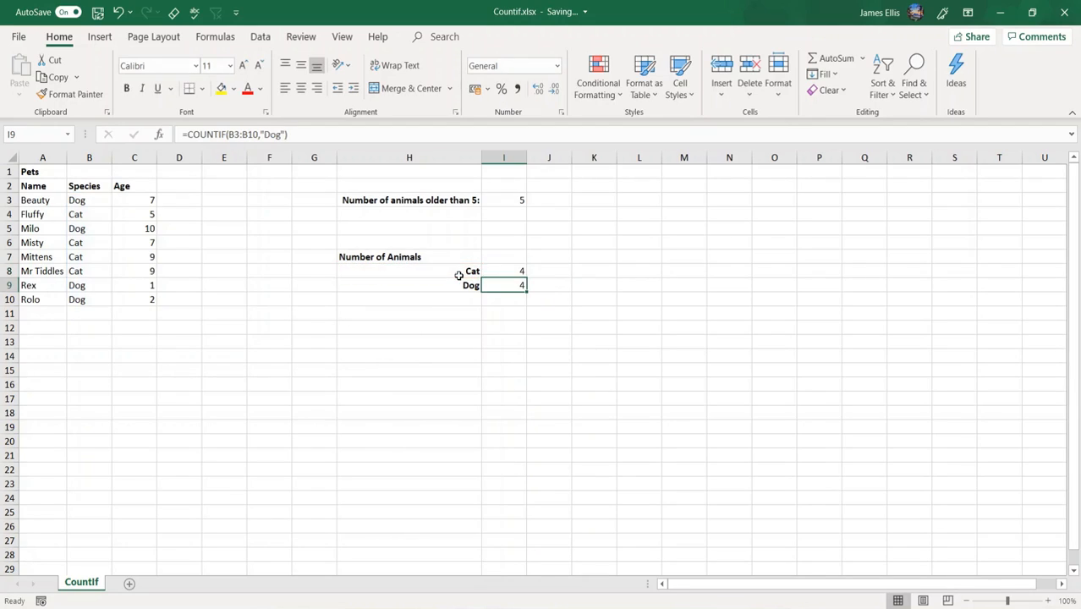
# - Make the species range in the I8 formula absolute, as $B$3:$B$10
pyautogui.click(528, 271)
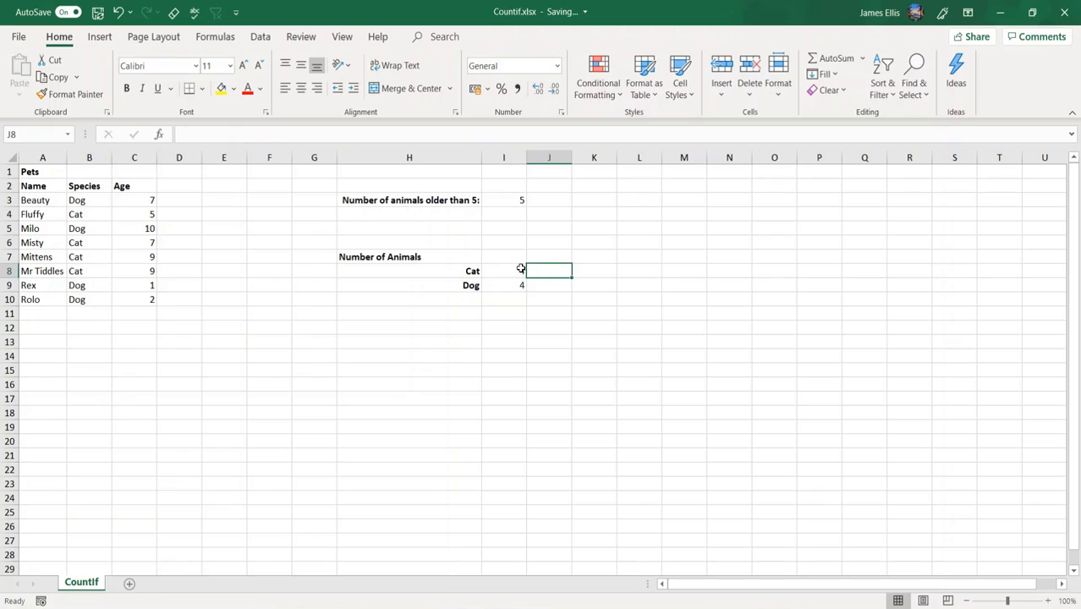
pyautogui.click(519, 270)
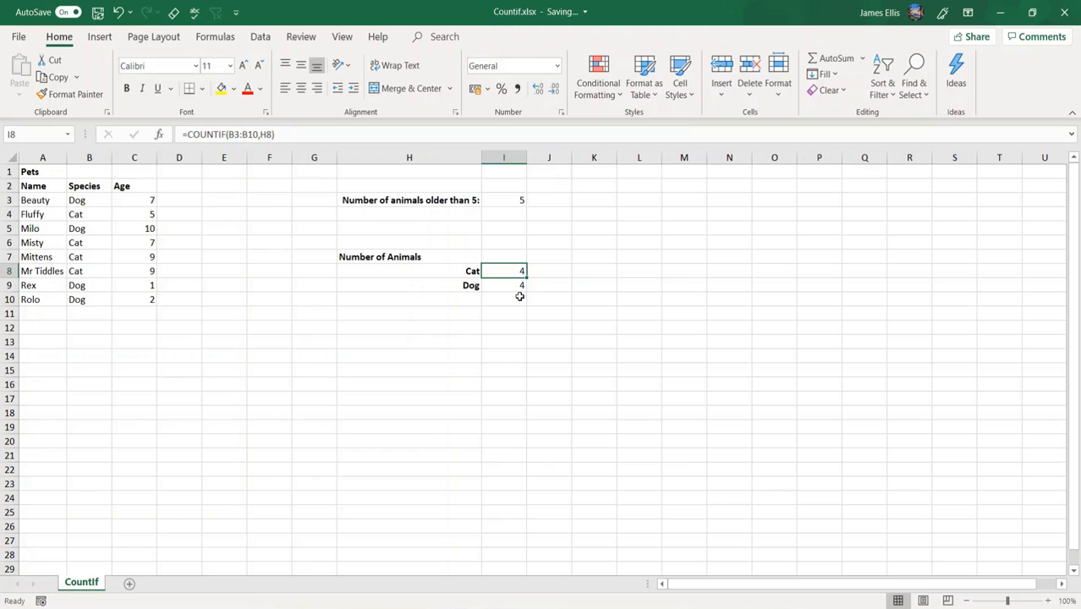
pyautogui.doubleClick(515, 270)
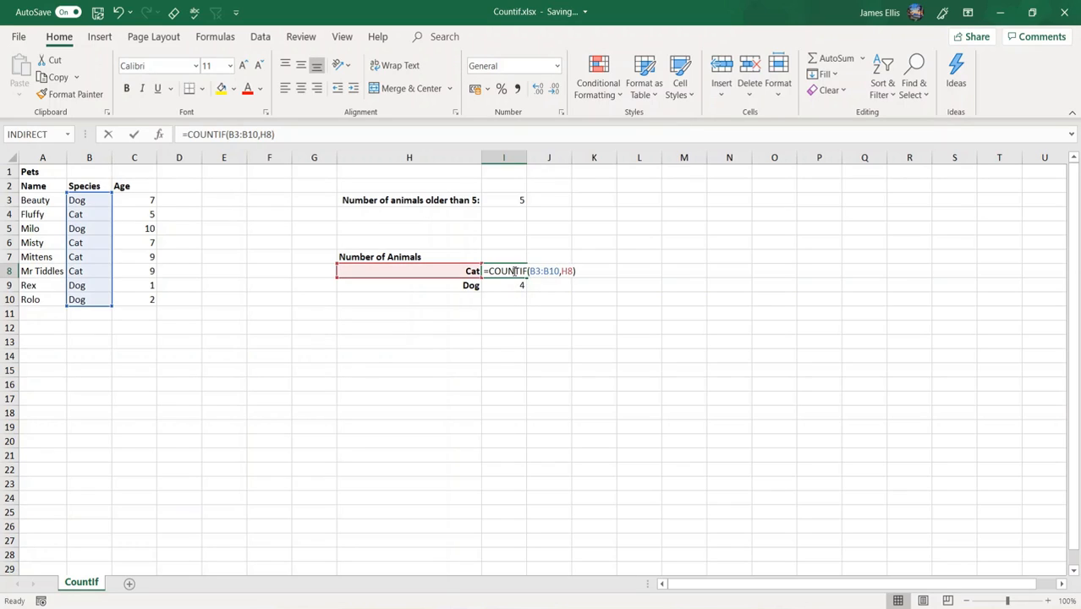
pyautogui.click(531, 270)
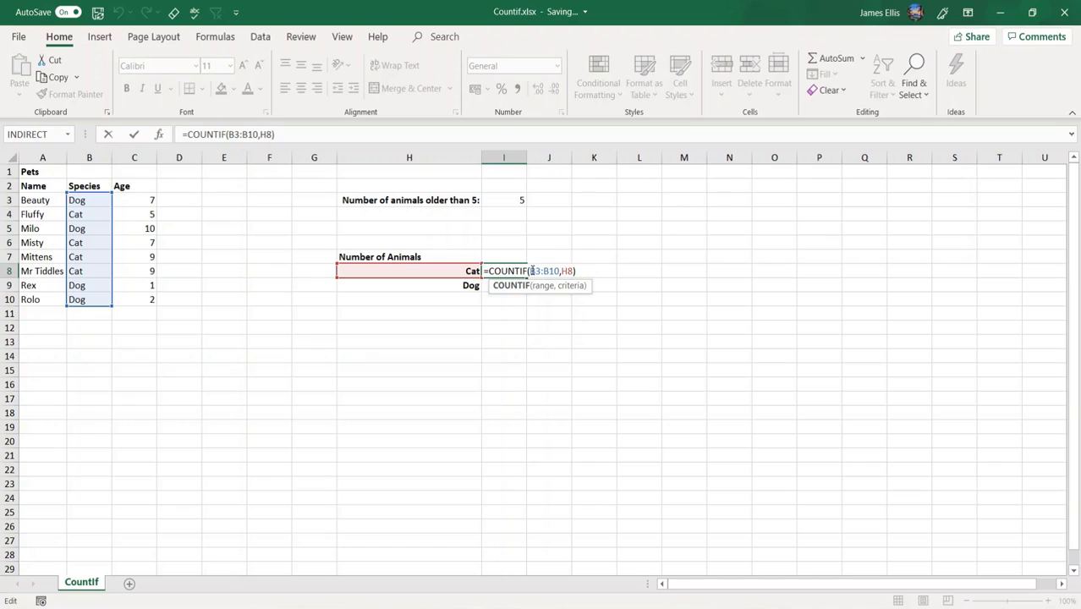
pyautogui.moveTo(531, 271); pyautogui.dragTo(558, 271)
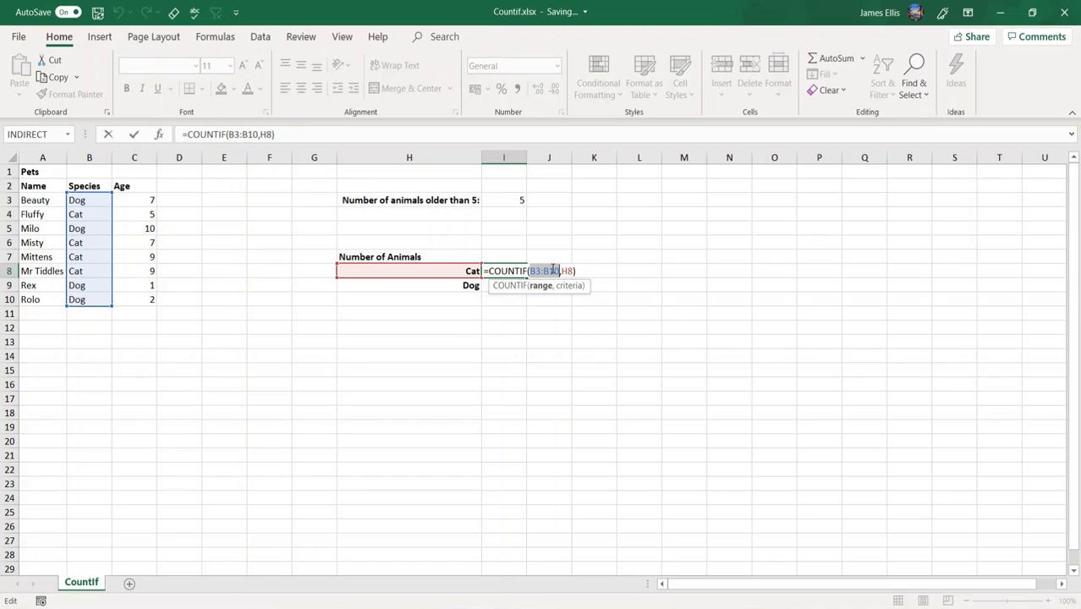
pyautogui.press('F4')
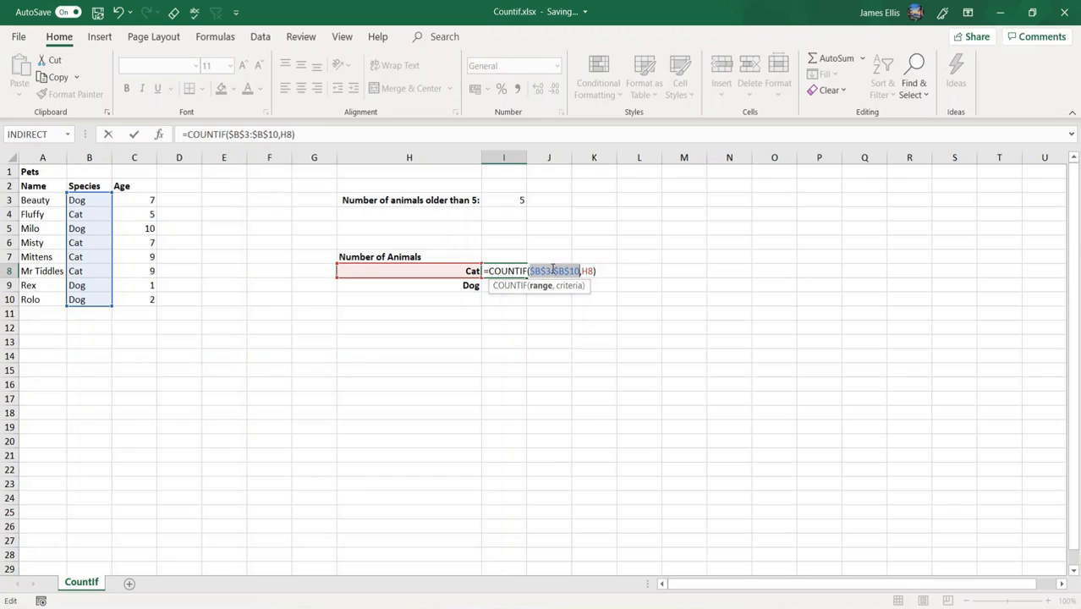
pyautogui.press('Return')
# - Fill the I8 formula down to I9 and check the cell references in the copied dog count formula
pyautogui.press('Up')
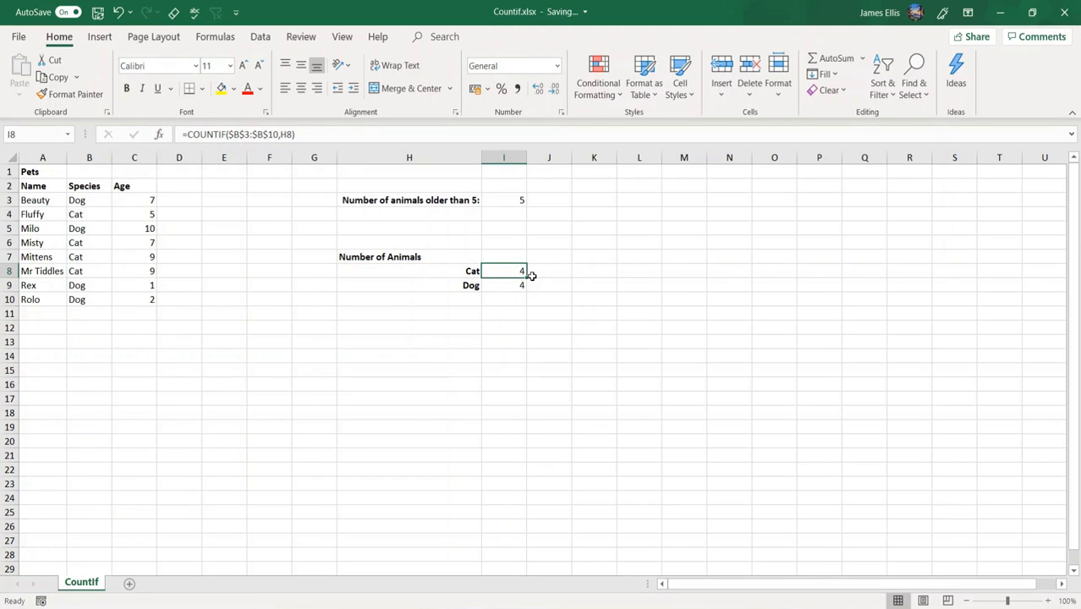
pyautogui.moveTo(528, 276); pyautogui.dragTo(528, 291)
pyautogui.doubleClick(514, 285)
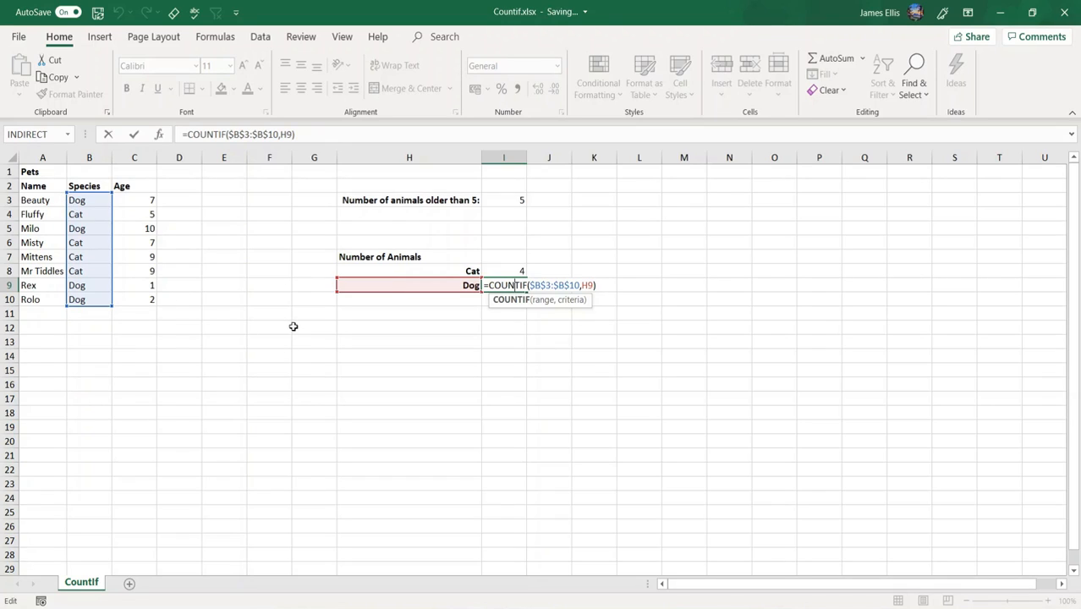
pyautogui.press('Return')
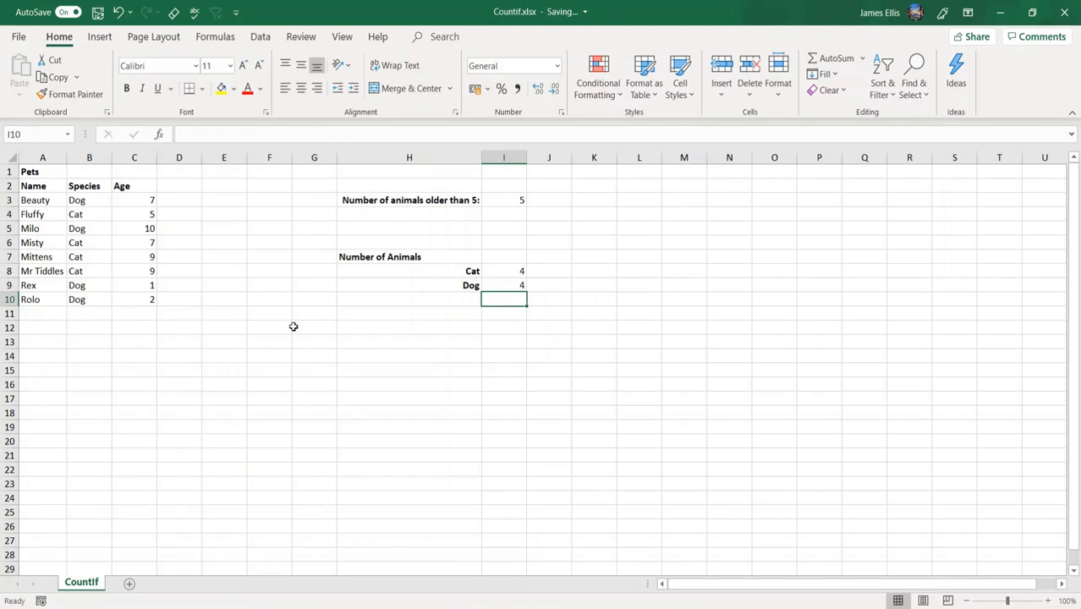